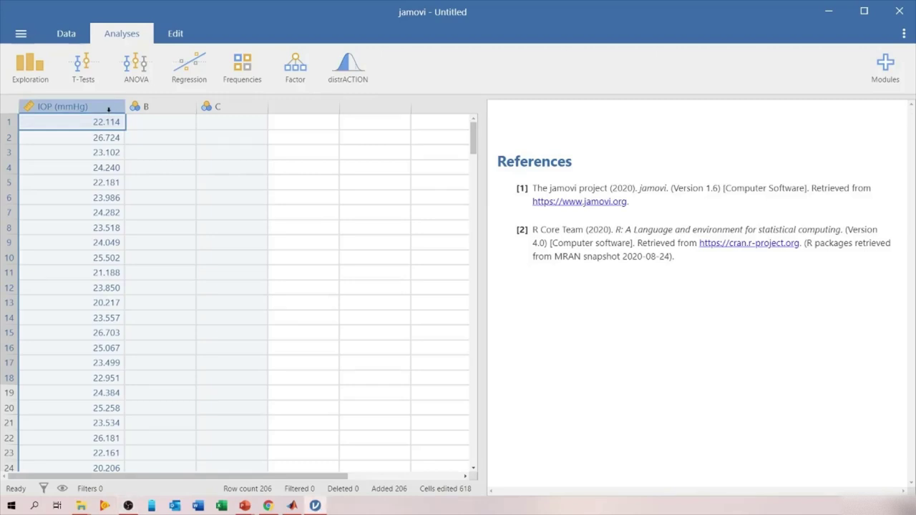
- Review the IOP (mmHg) variable setup, then start a new Descriptives analysis
double_click(108, 109)
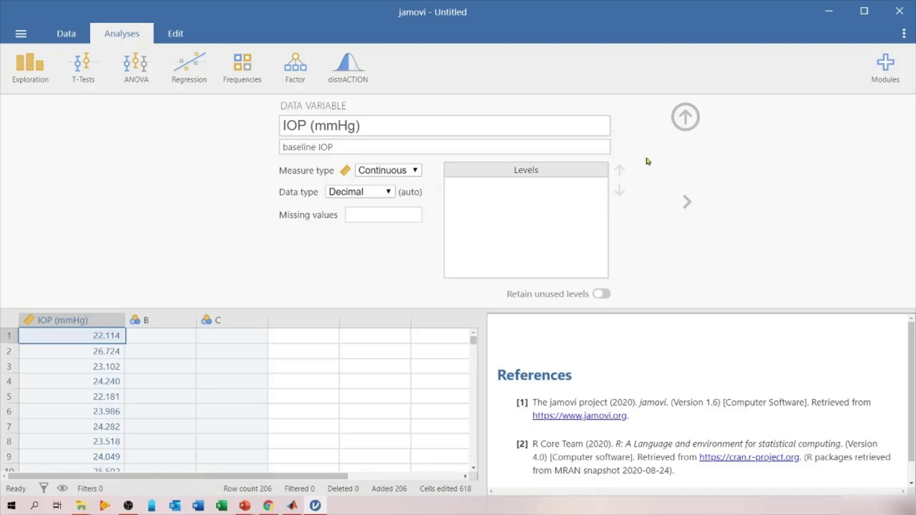
click(685, 119)
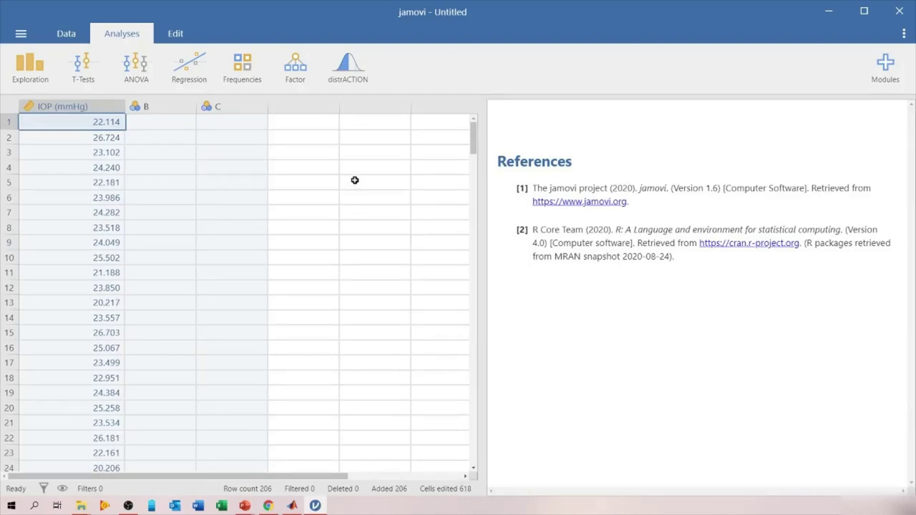
click(17, 76)
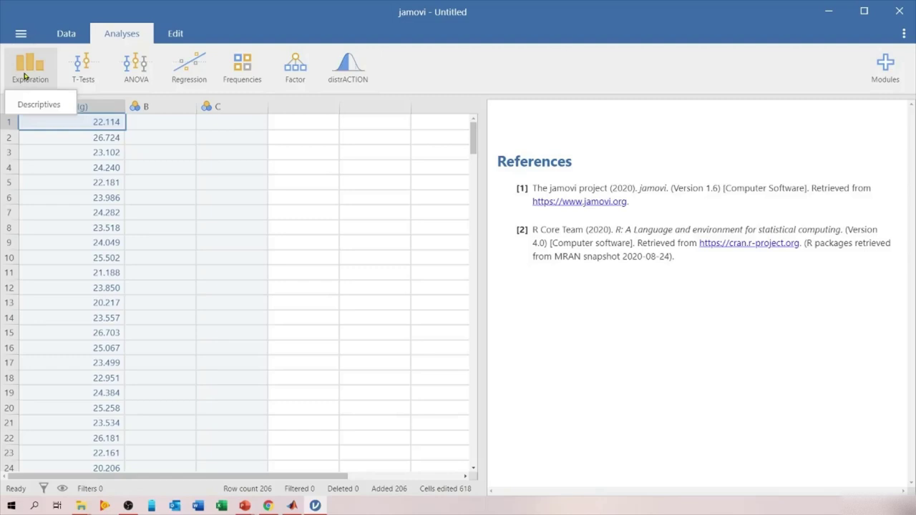
click(45, 107)
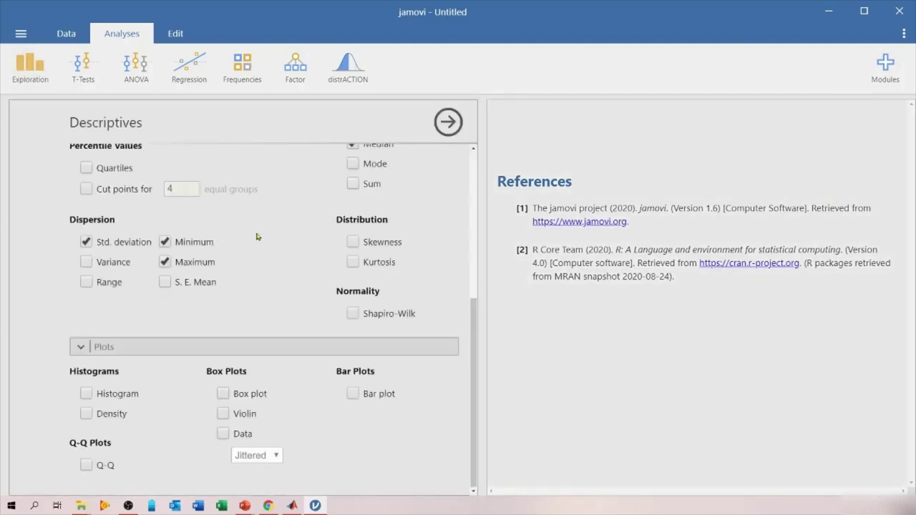
scroll(354, 272, up, 5)
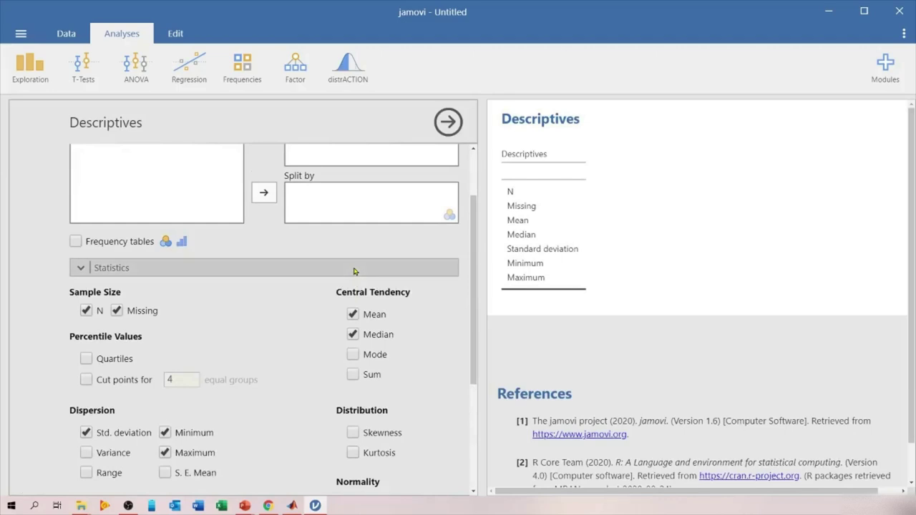
scroll(272, 286, down, 1)
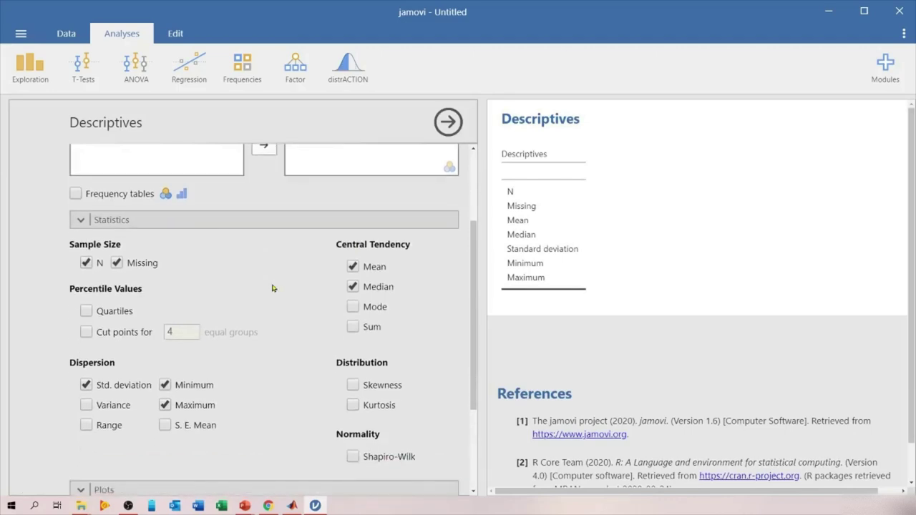
- Drop the missing-value count and add mode and quartiles to the statistics
click(116, 263)
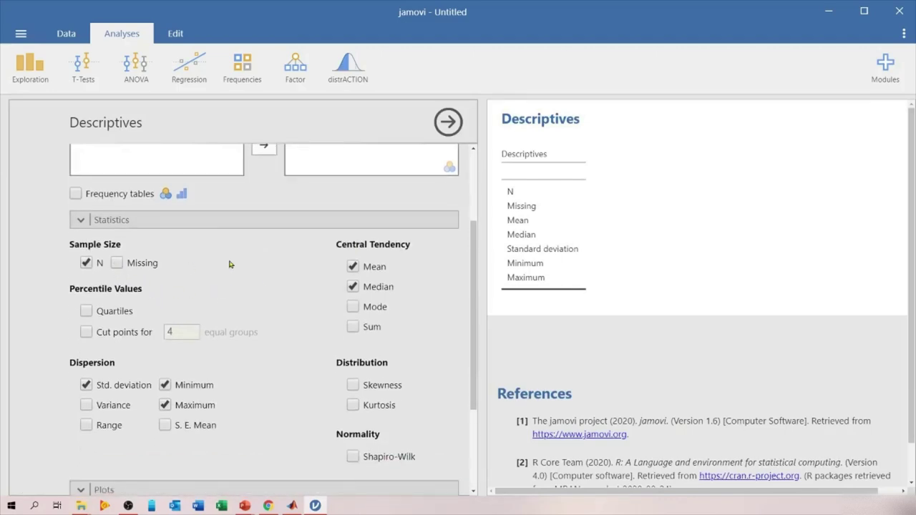
click(352, 307)
click(114, 313)
- Request a histogram and a box plot in the Descriptives plots
scroll(276, 309, down, 1)
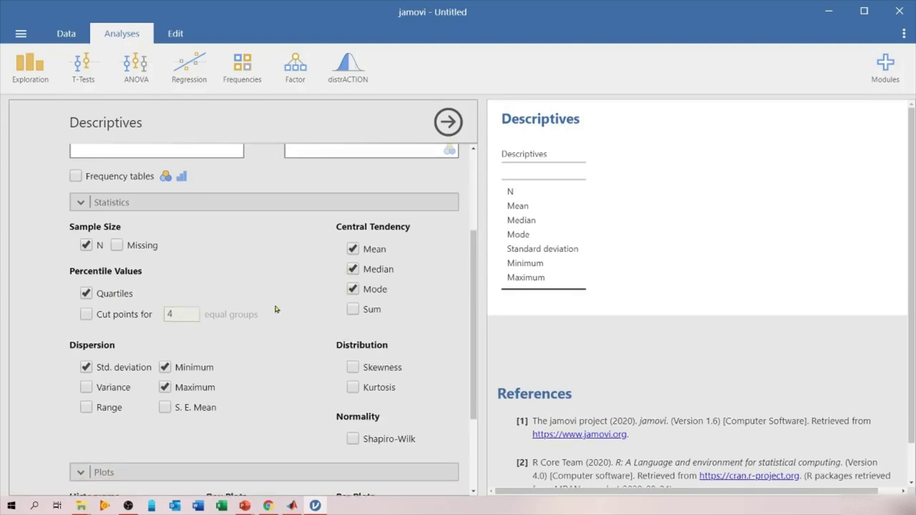
scroll(275, 309, down, 3)
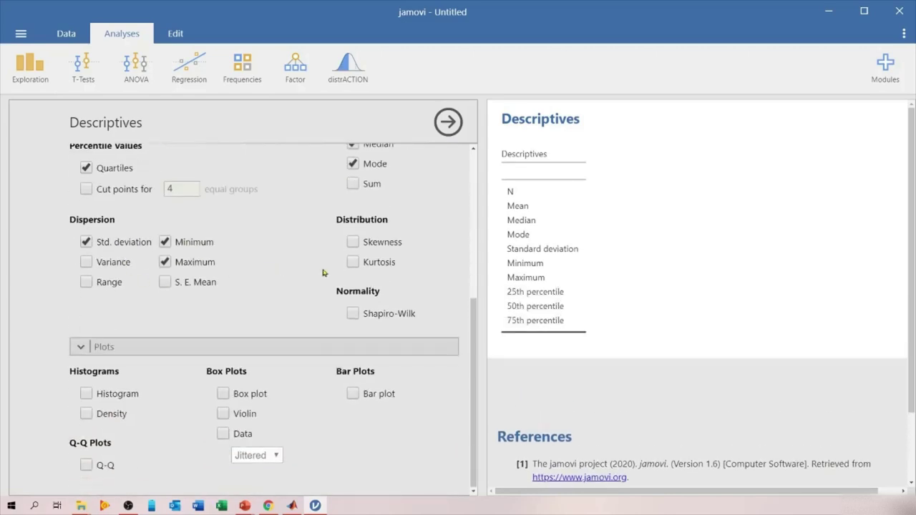
click(120, 401)
click(243, 396)
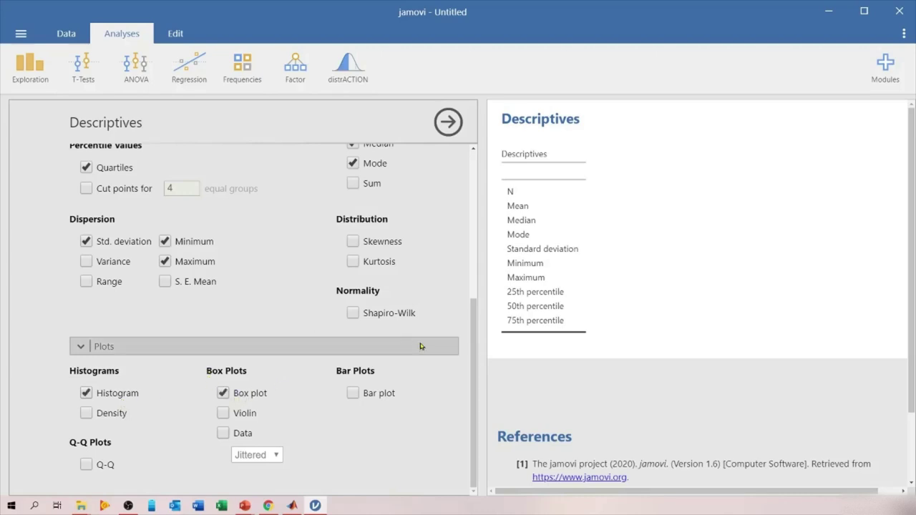
scroll(448, 355, up, 5)
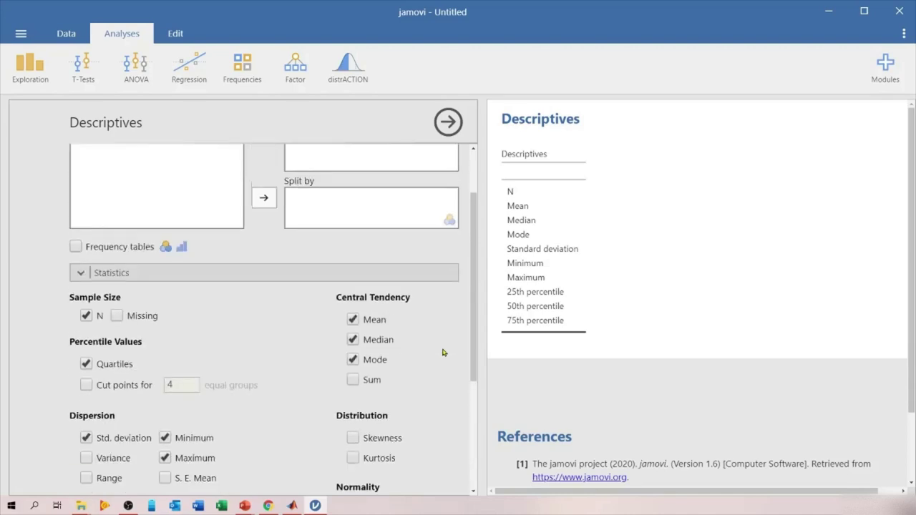
scroll(442, 352, up, 2)
- Add IOP (mmHg) to the Descriptives variables, giving N 206, mean 23.5, SD 1.53
click(132, 169)
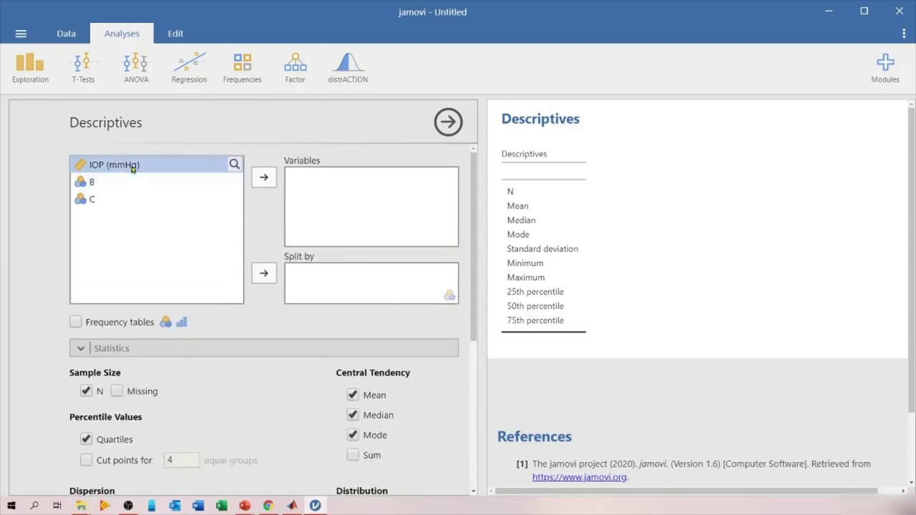
click(264, 177)
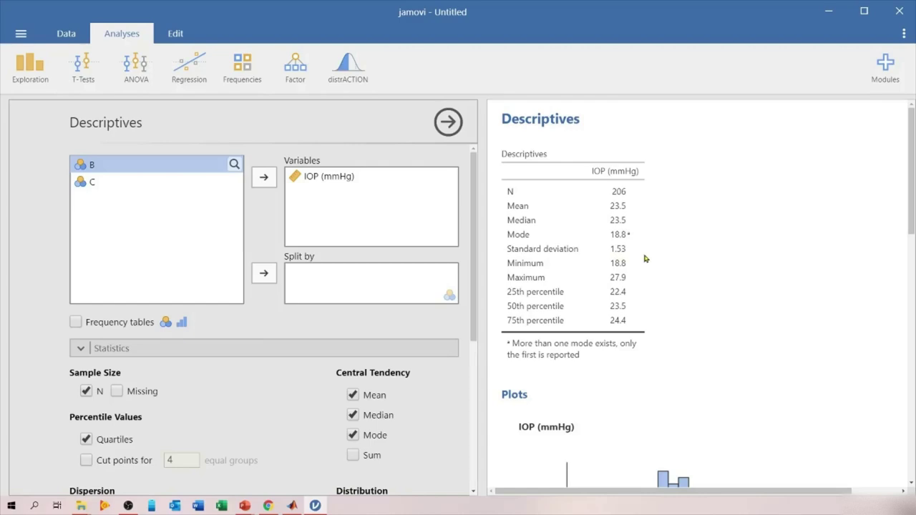
scroll(702, 253, down, 2)
scroll(702, 252, down, 6)
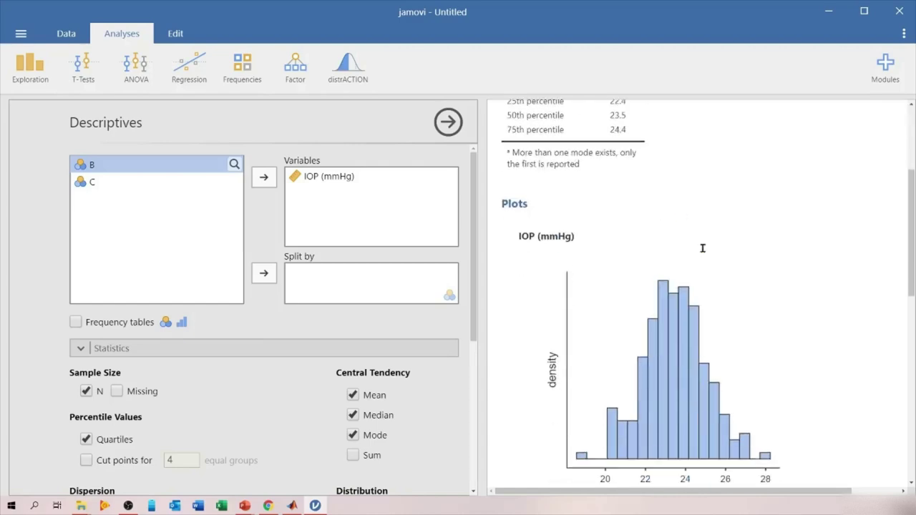
scroll(804, 250, up, 1)
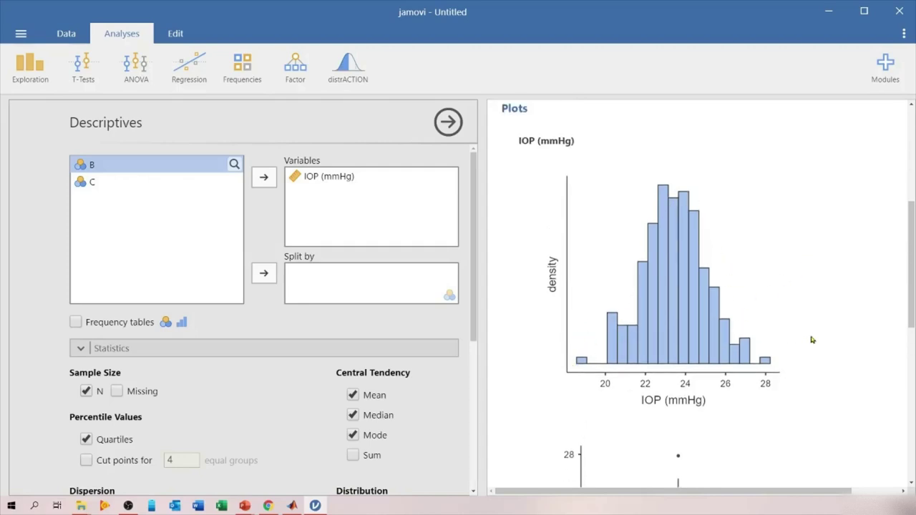
scroll(824, 326, down, 3)
scroll(824, 324, down, 3)
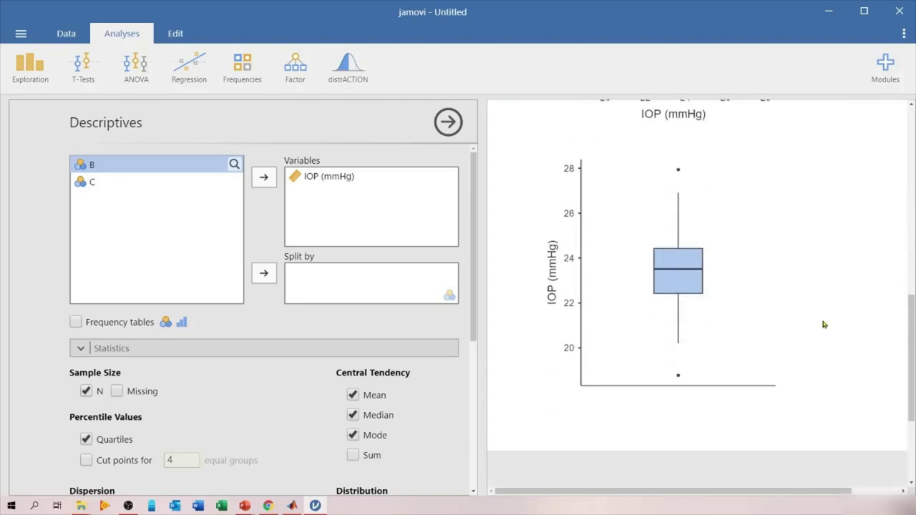
scroll(824, 322, up, 3)
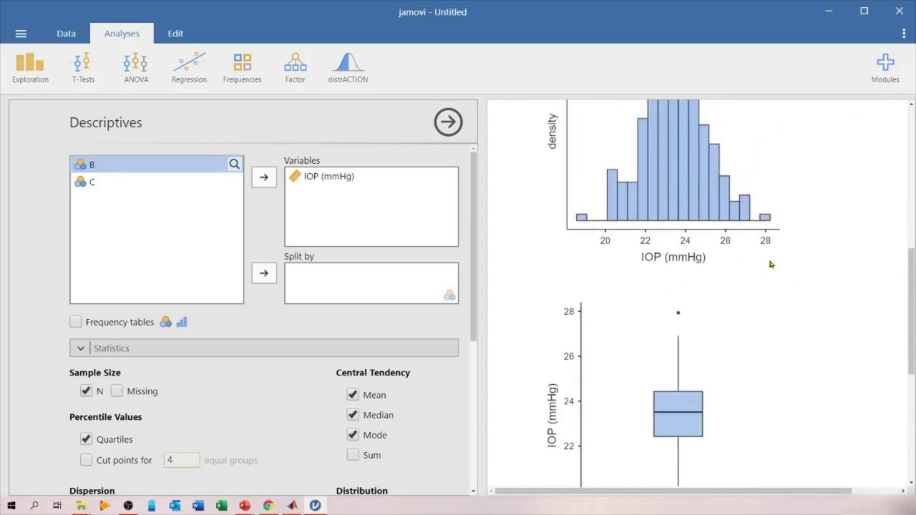
scroll(771, 265, down, 2)
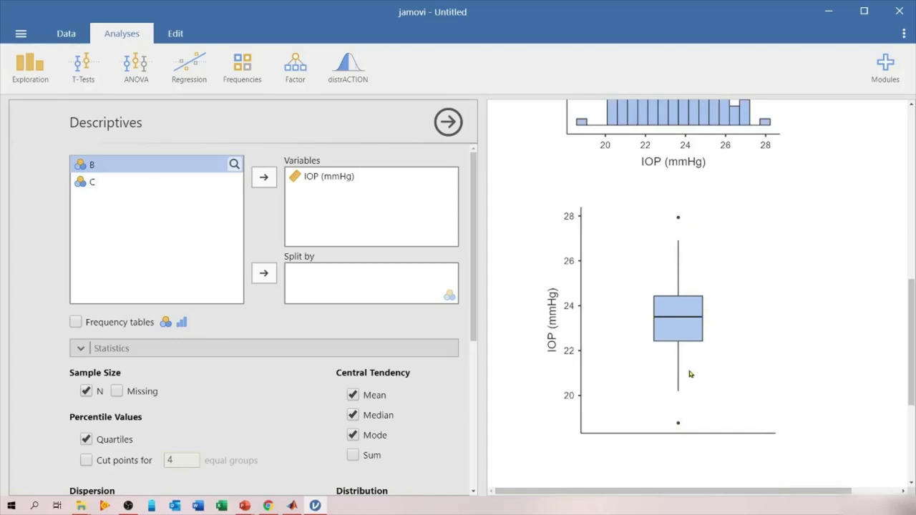
scroll(743, 376, down, 5)
scroll(765, 328, up, 4)
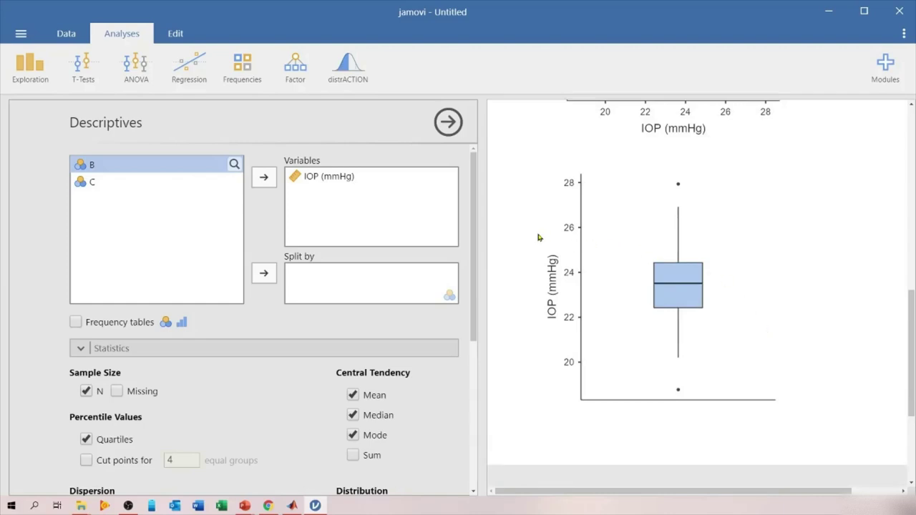
scroll(521, 245, up, 10)
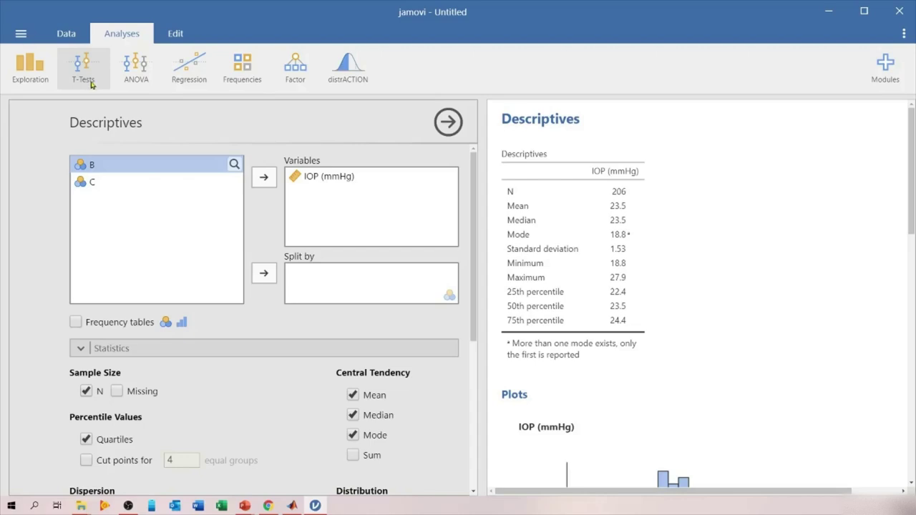
- Start a One Sample T-Test from the T-Tests menu
click(89, 83)
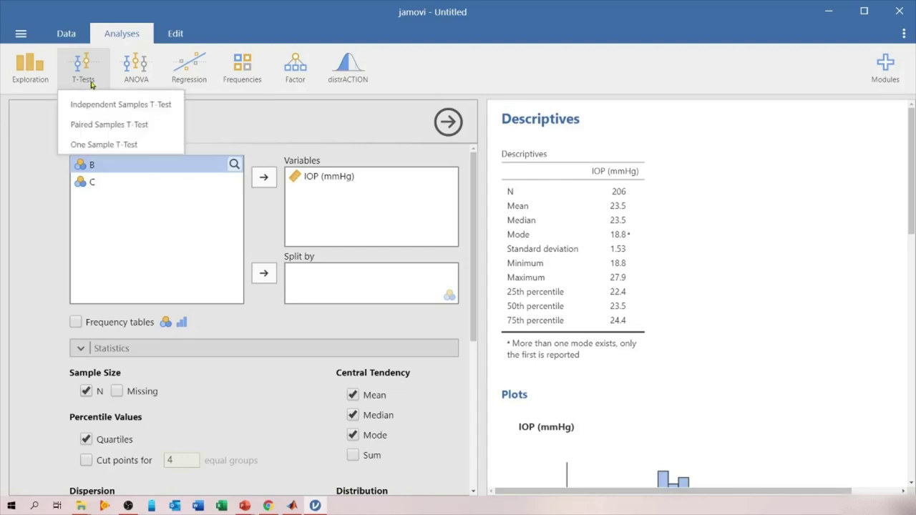
click(133, 146)
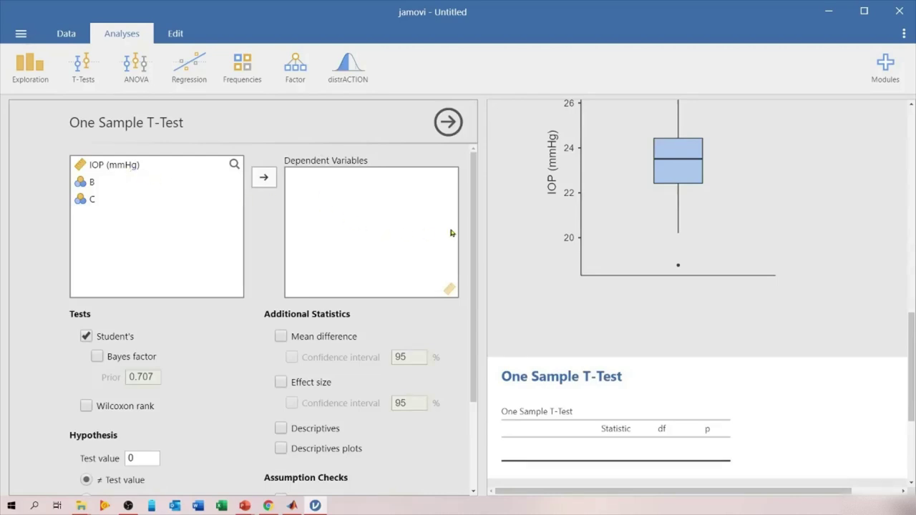
- Request descriptives and test whether the mean is greater than test value 21
scroll(443, 265, down, 1)
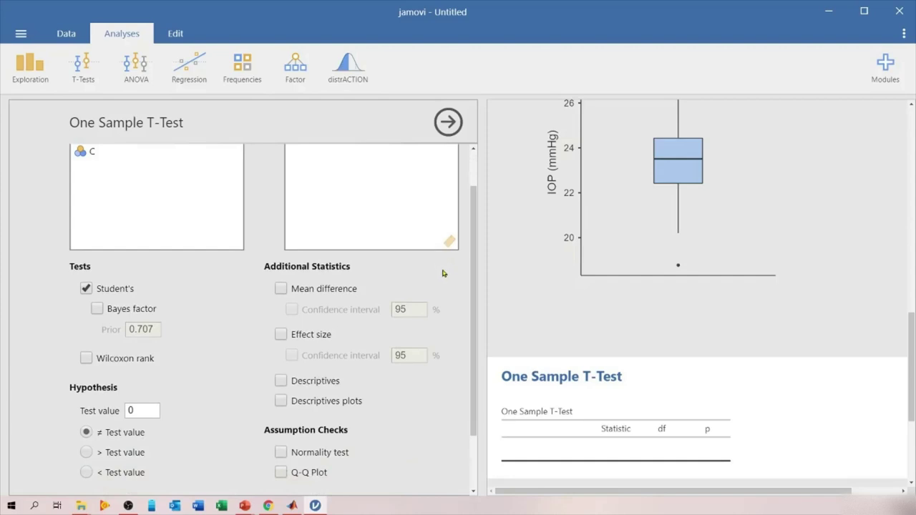
scroll(442, 272, down, 1)
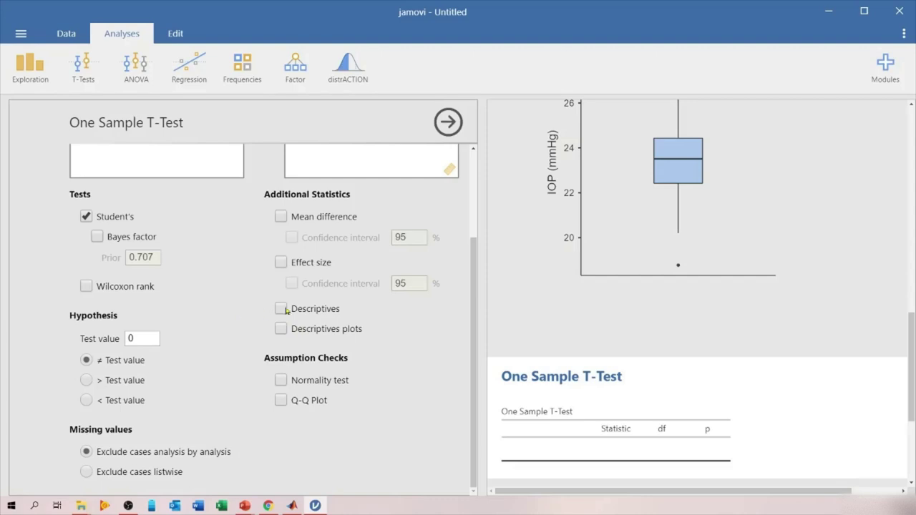
click(309, 315)
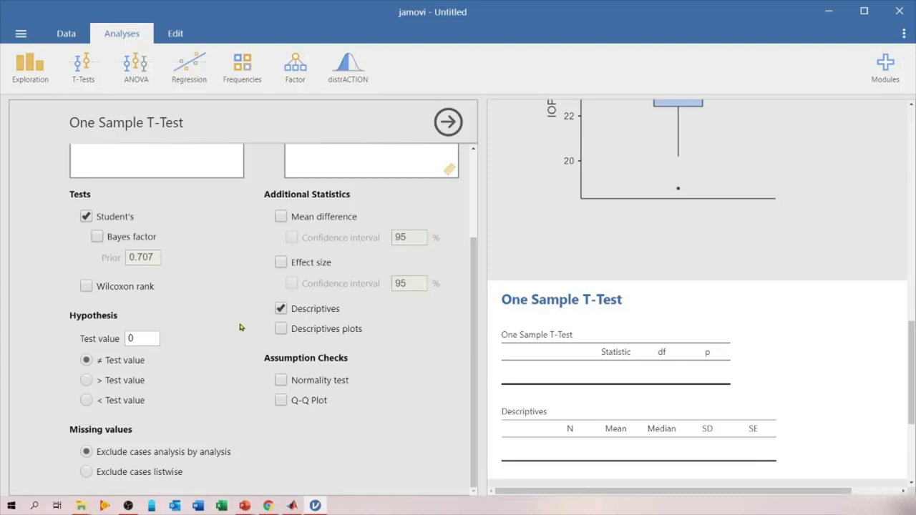
click(142, 341)
text(21)
click(86, 381)
scroll(219, 361, up, 3)
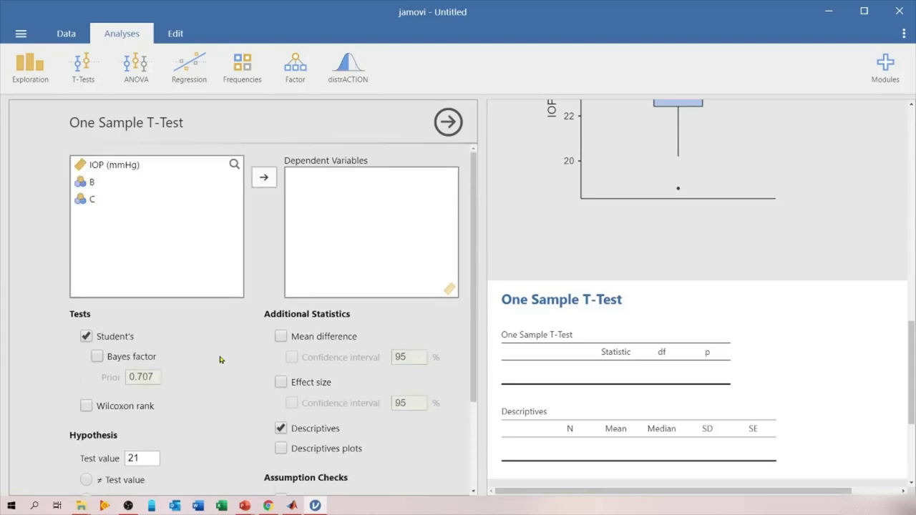
- Assign IOP (mmHg) as the dependent variable and scroll to the t-test results
click(133, 169)
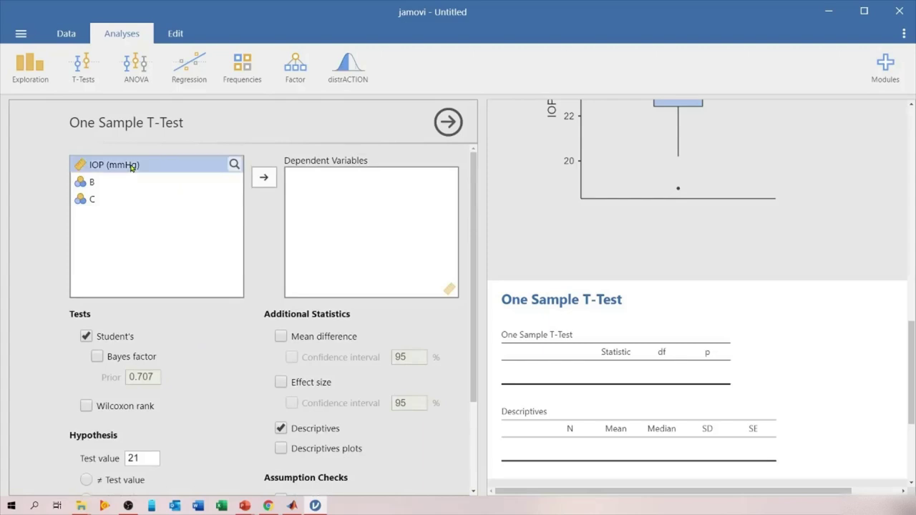
click(263, 180)
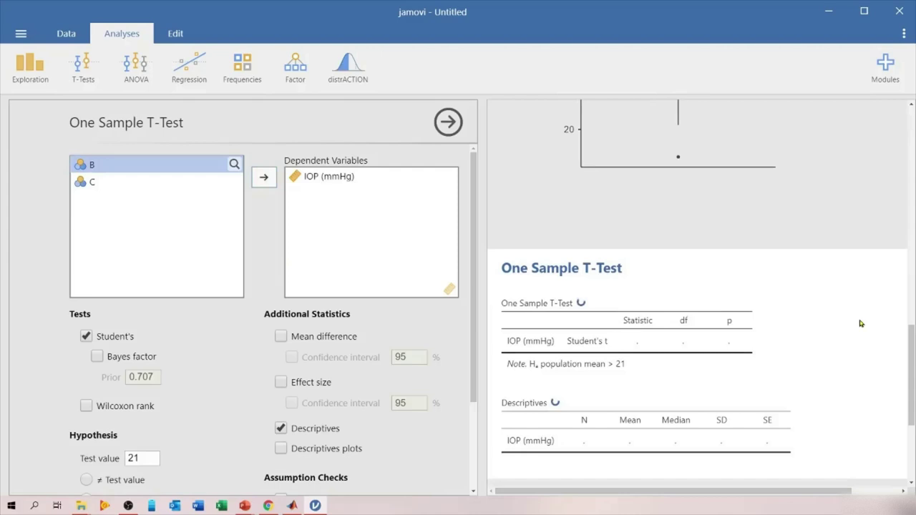
scroll(861, 323, down, 2)
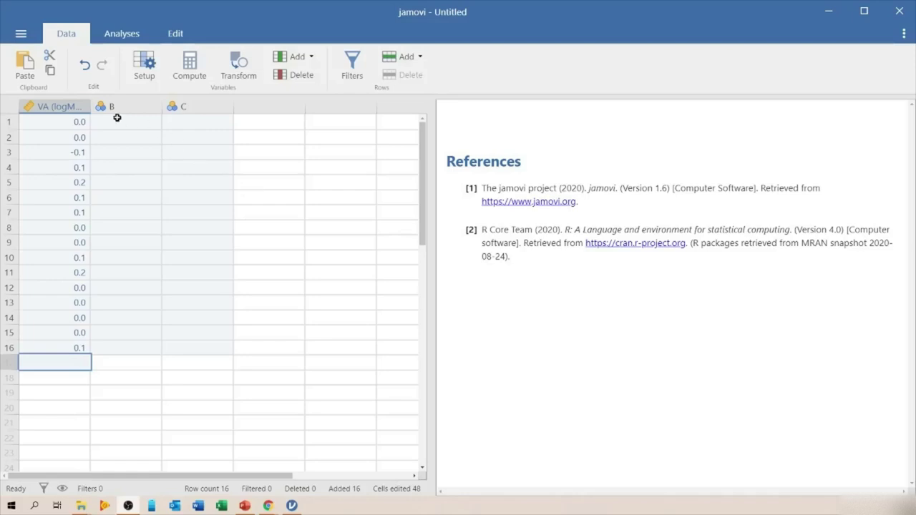
- Widen the VA (logMAR) column to show its full name and switch to Analyses
drag(90, 106, 122, 106)
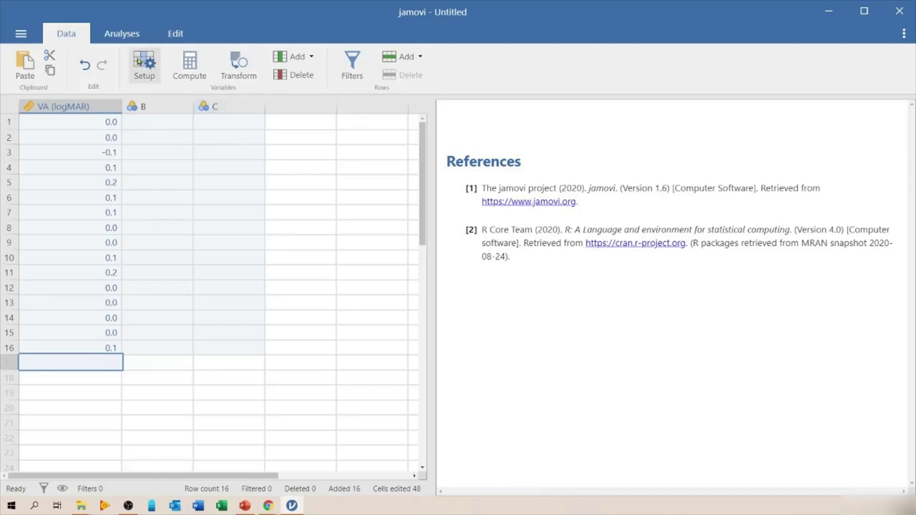
click(119, 36)
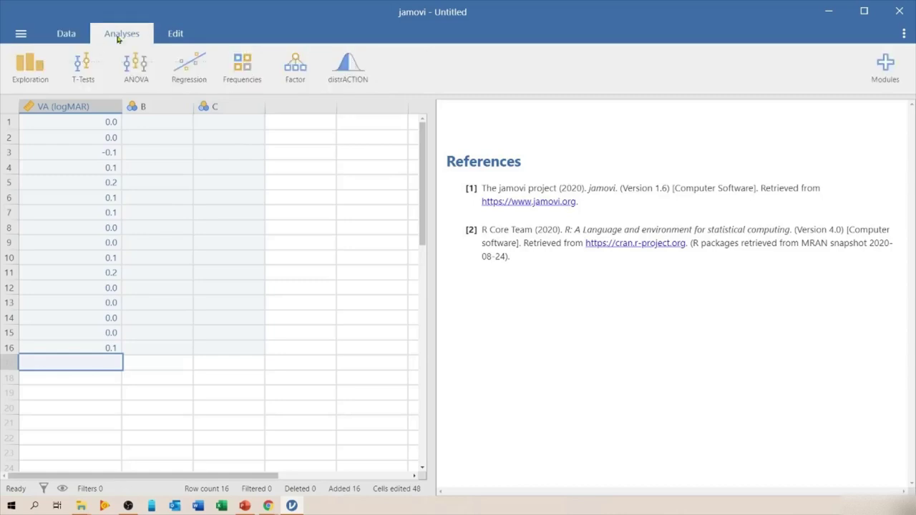
- Start a new One Sample T-Test with Descriptives ticked and test value left at 0
click(85, 68)
click(109, 145)
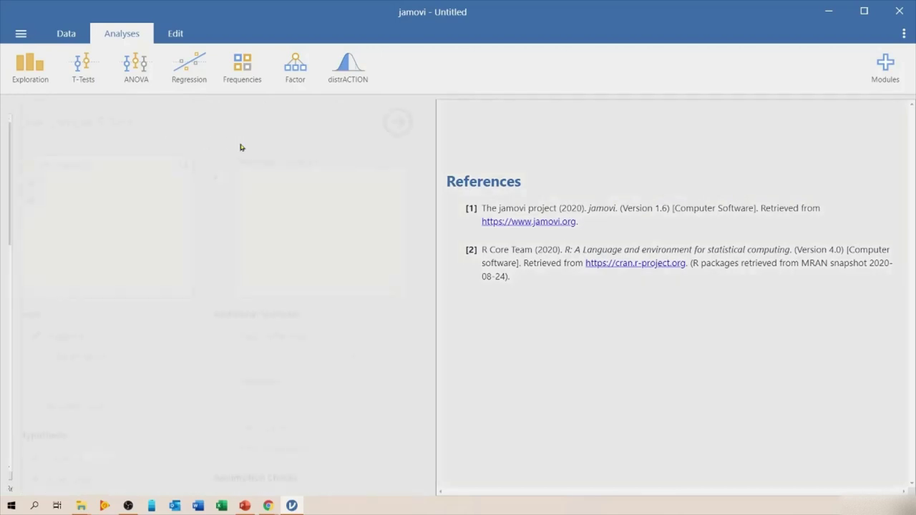
scroll(150, 271, down, 3)
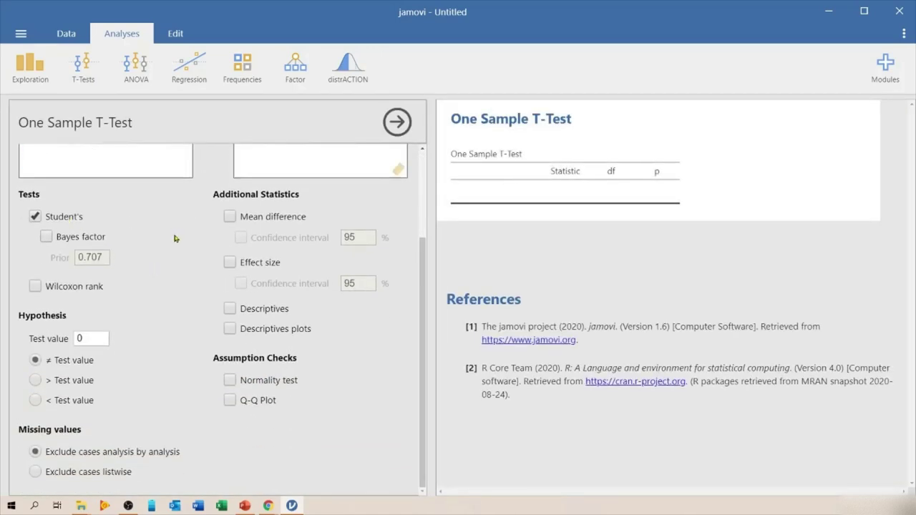
click(228, 311)
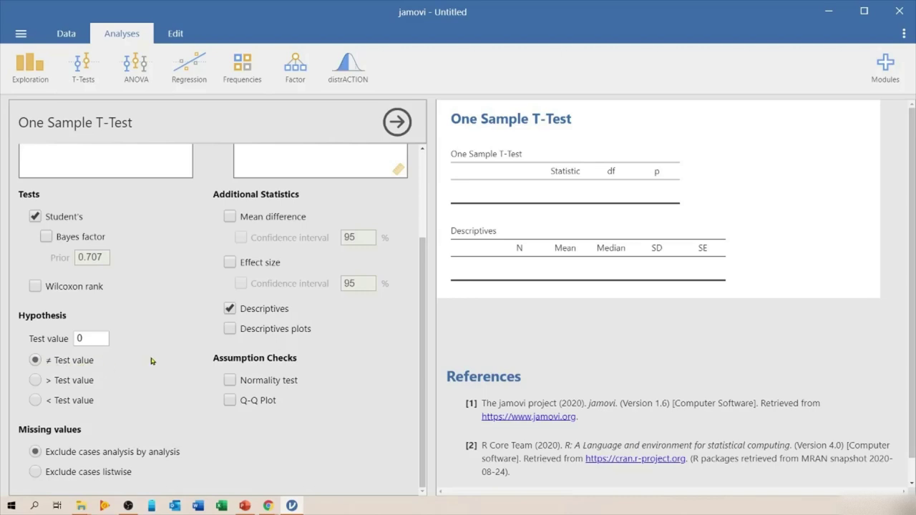
scroll(173, 357, up, 3)
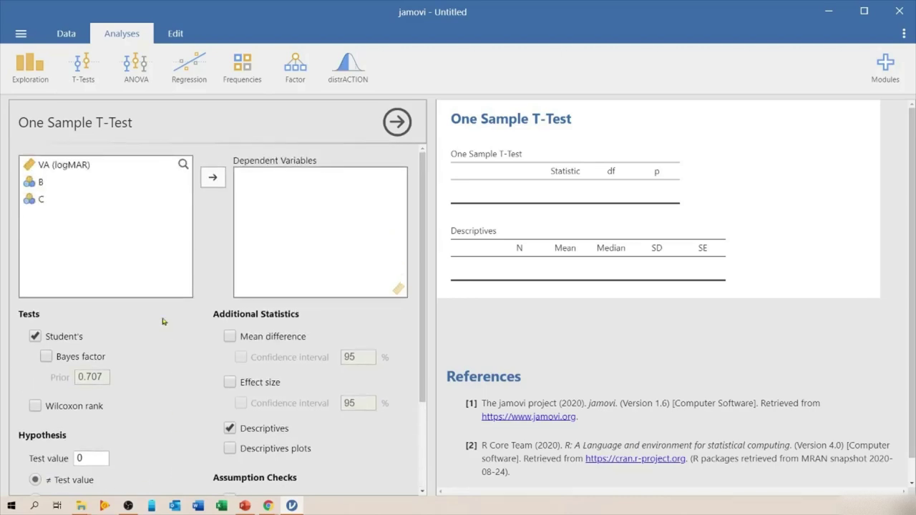
- Assign VA (logMAR) as the one-sample t-test's dependent variable
click(78, 169)
click(212, 179)
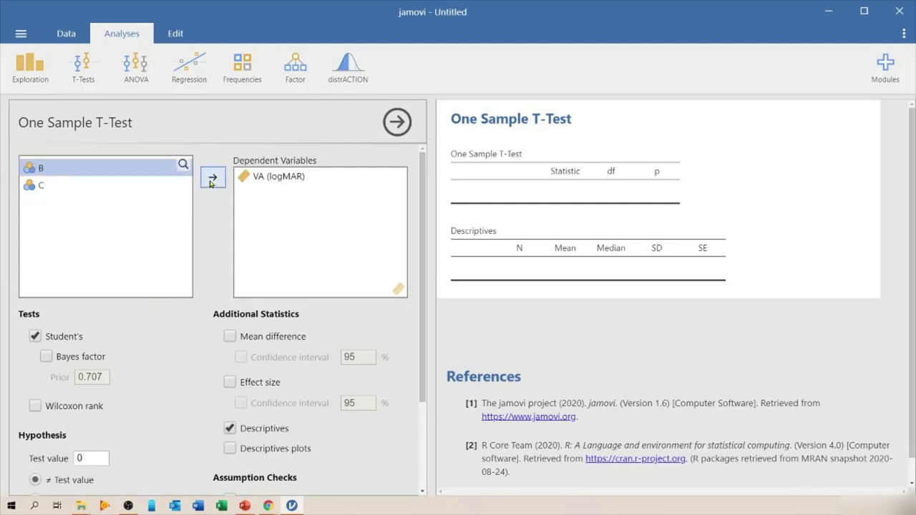